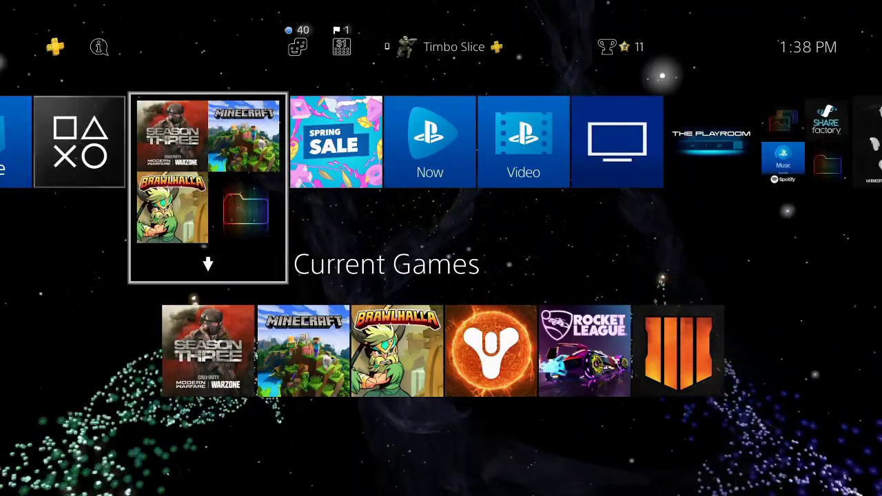
Step: Open the console settings and run a System Software Update check
key(Up)
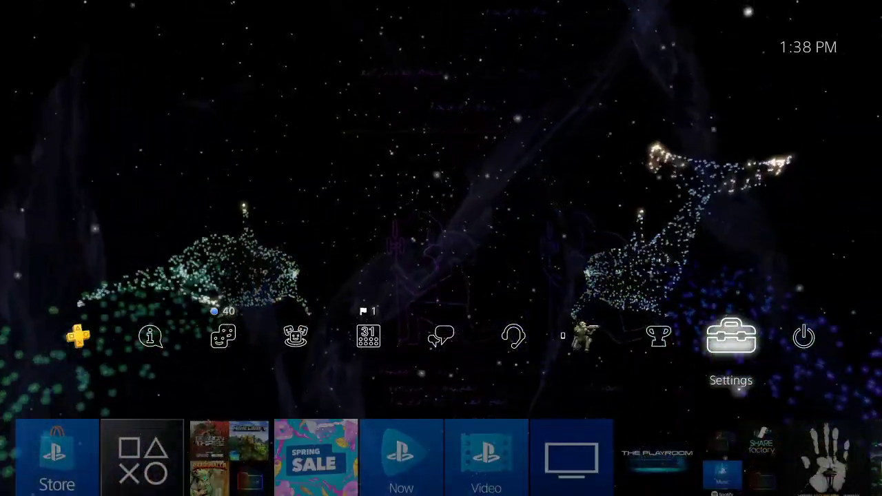
key(Return)
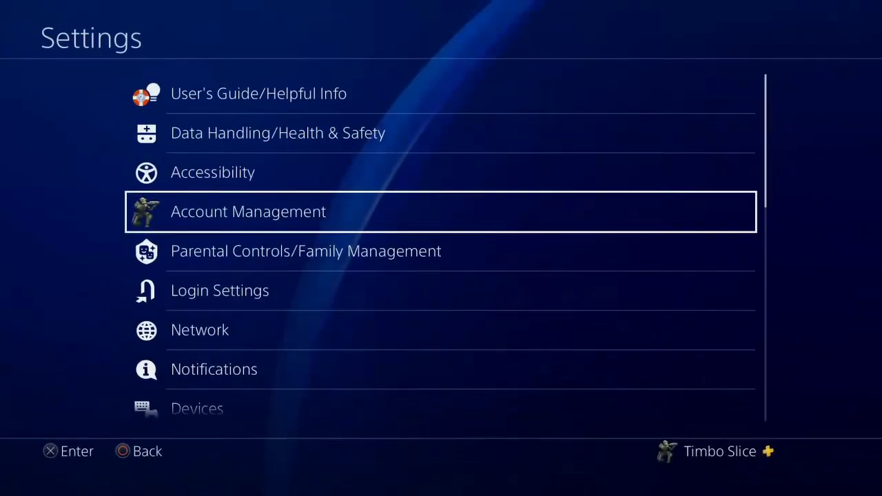
key(Down)
key(Down)
key(Down)
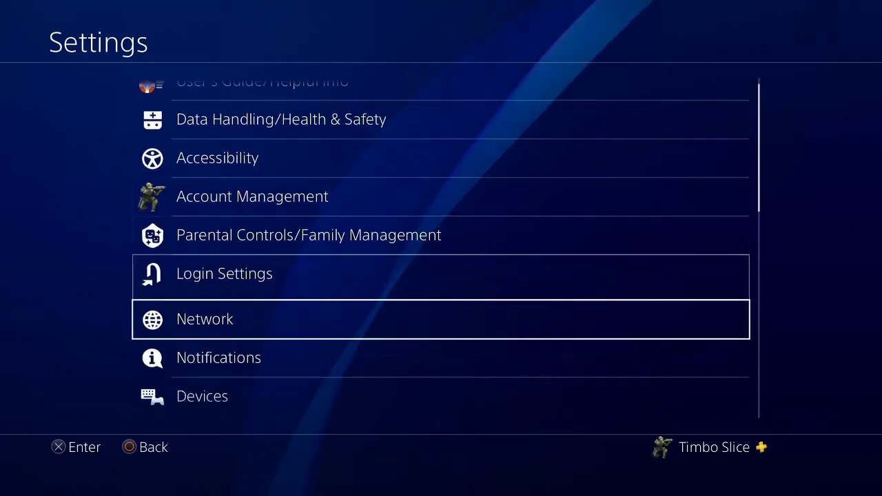
key(Down)
key(Down)
key(Down)
key(Down)
key(Down)
key(Down)
key(Down)
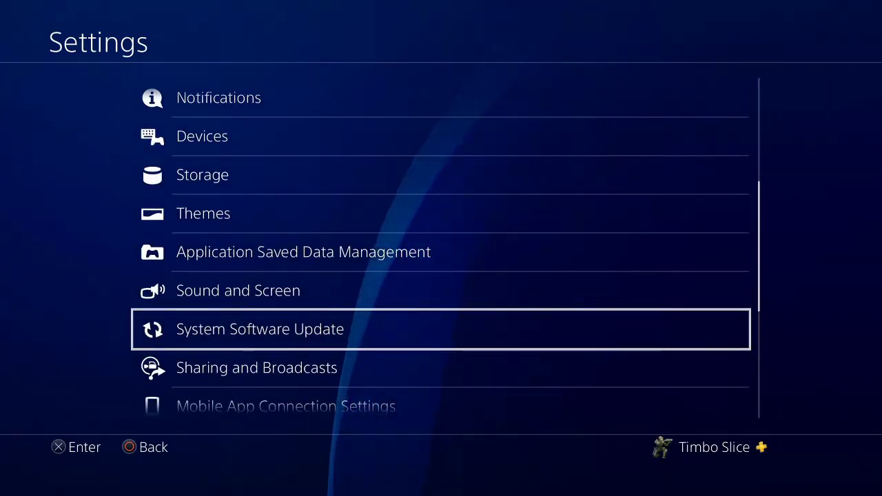
key(Return)
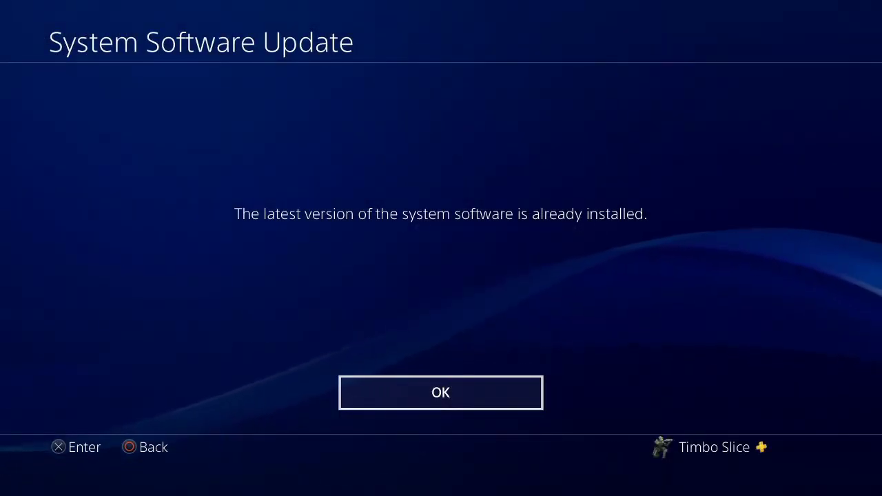
Step: Open the console's power options and choose to turn off the PS4
key(super)
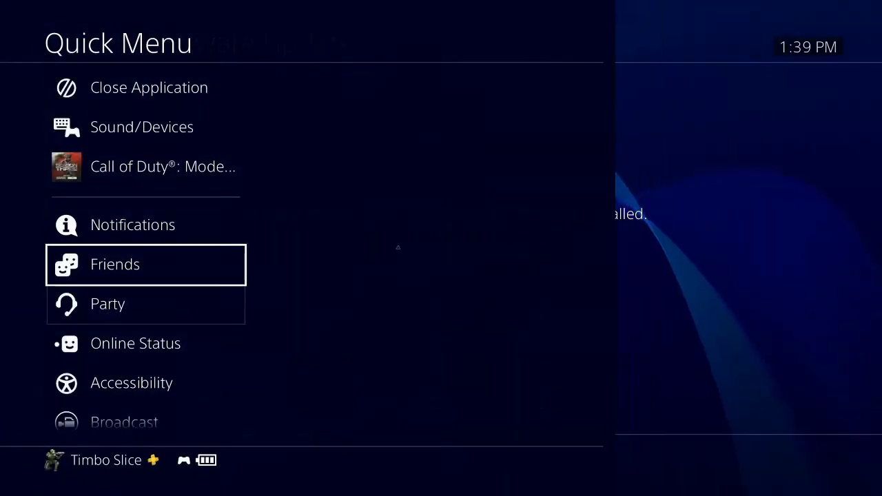
key(Down)
key(Down)
key(Down)
key(Down)
key(Down)
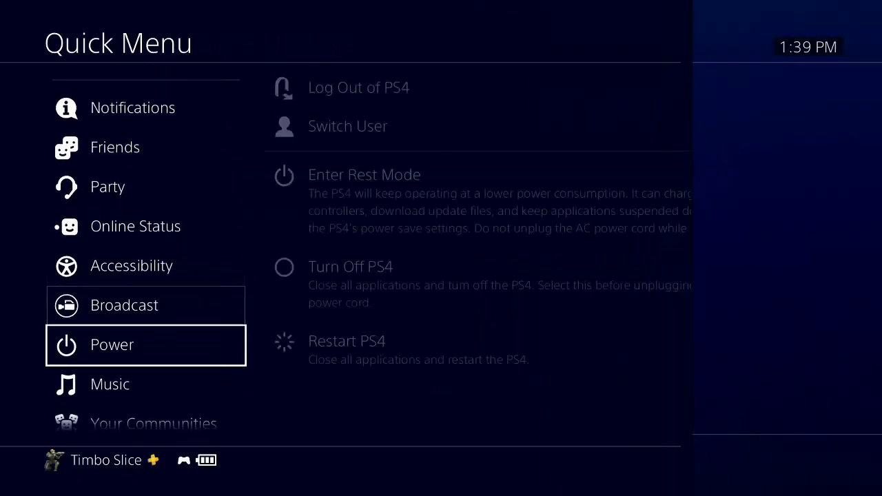
key(Right)
key(Down)
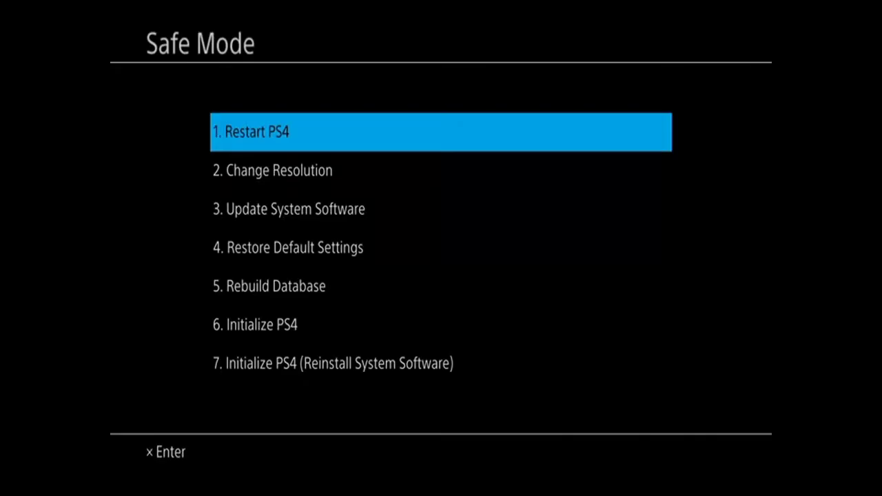
Step: Start the Rebuild Database operation in Safe Mode and accept its confirmation
key(Down)
key(Down)
key(Down)
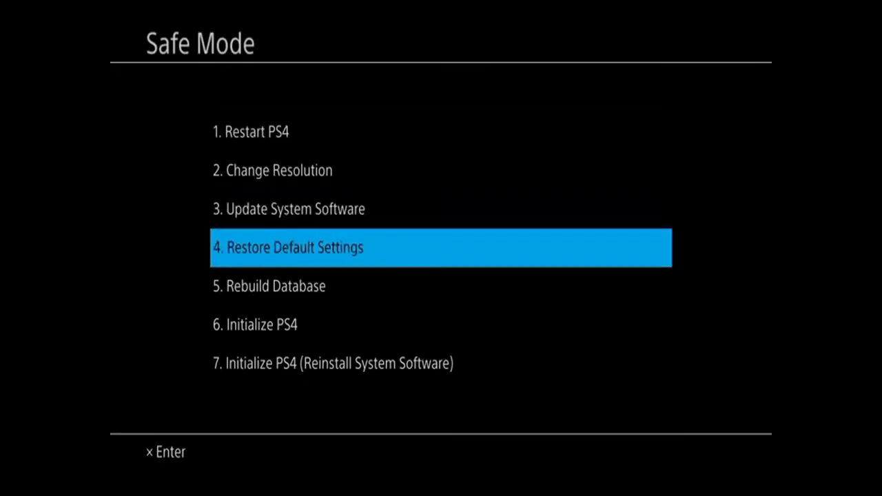
key(Down)
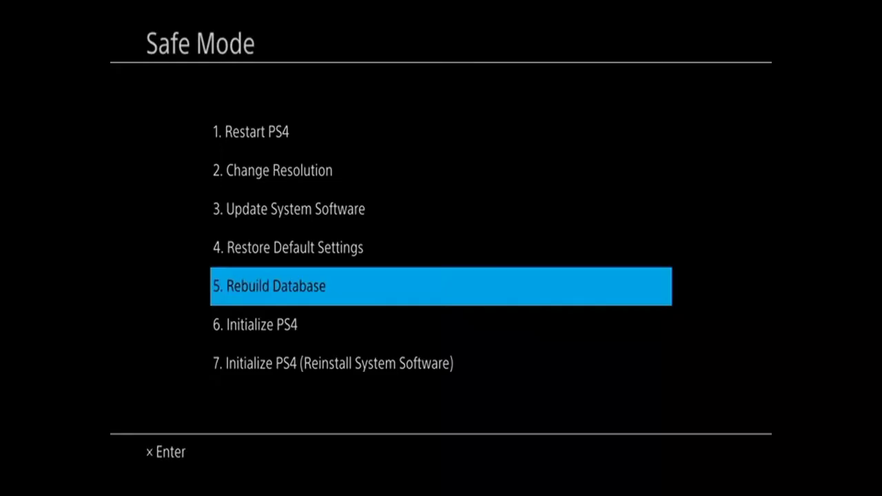
key(Return)
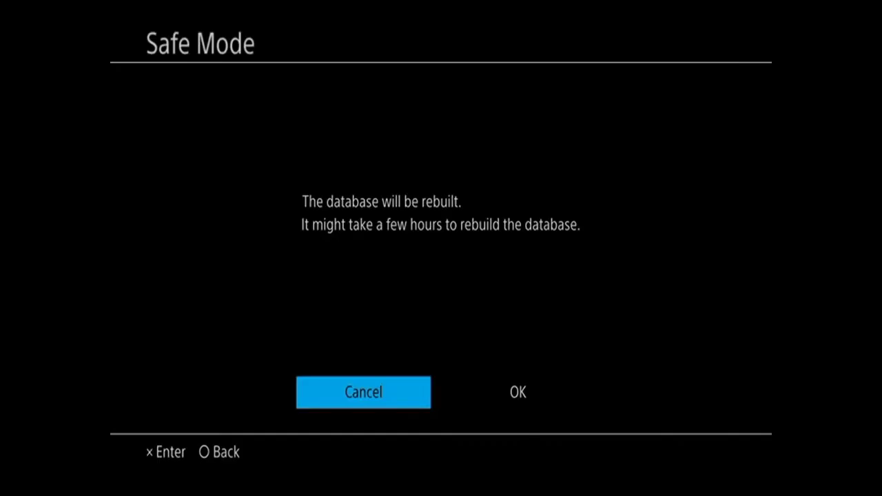
key(Right)
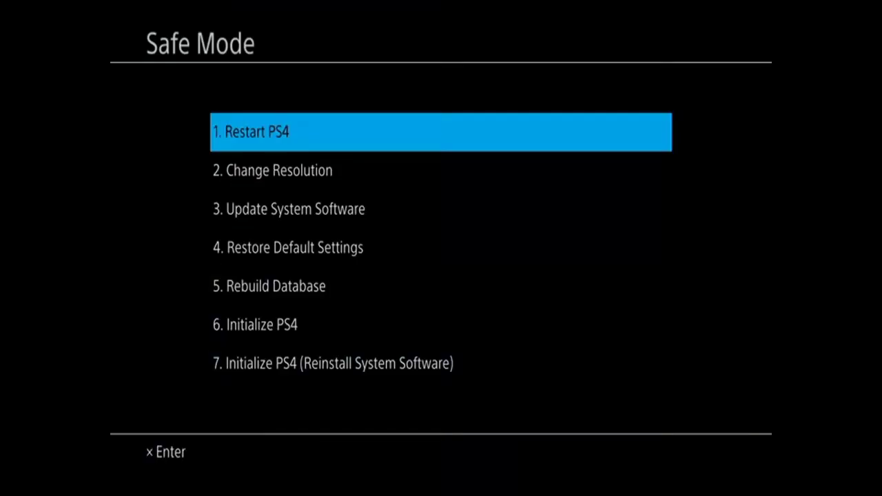
Step: Update the system software using the internet in Safe Mode and start downloading version 7.50
key(Down)
key(Down)
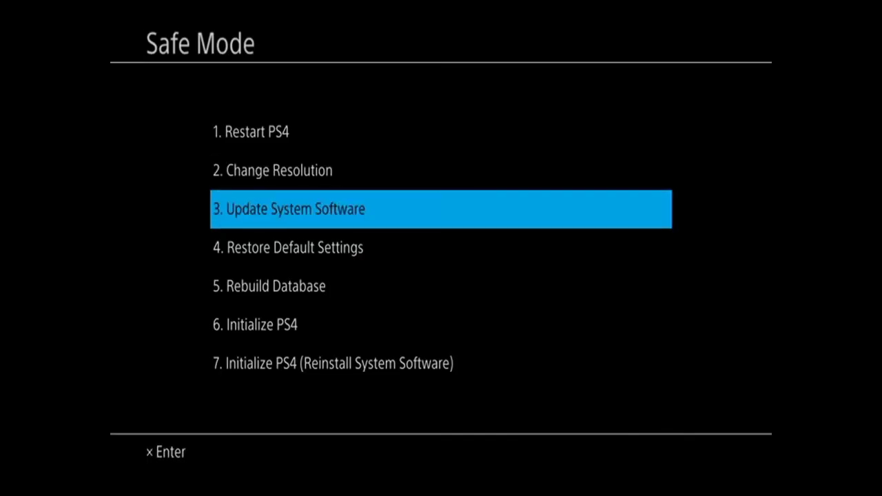
key(Return)
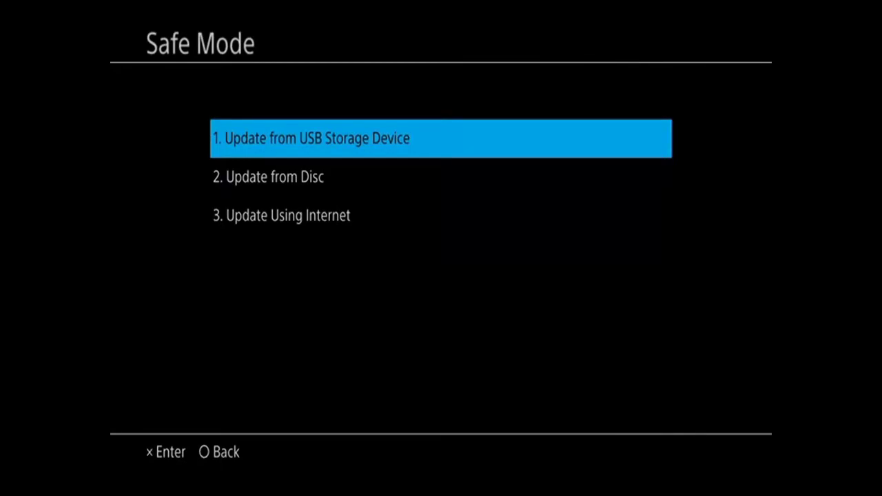
key(Down)
key(Down)
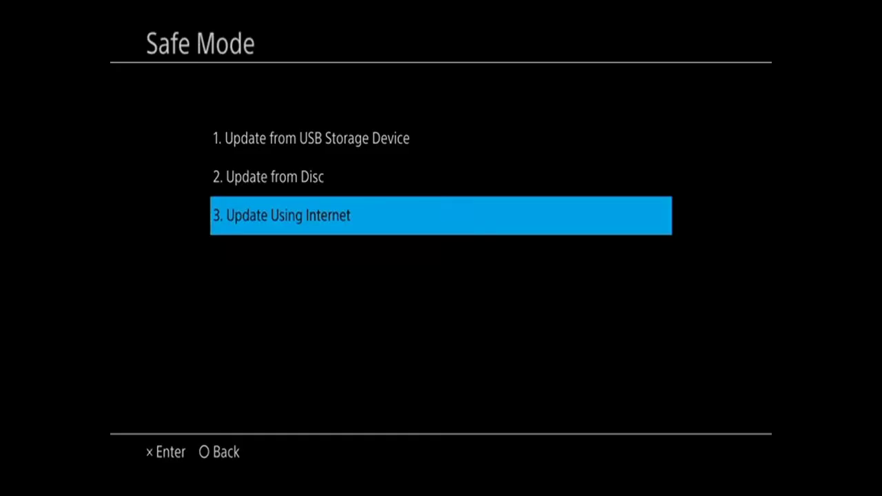
key(Return)
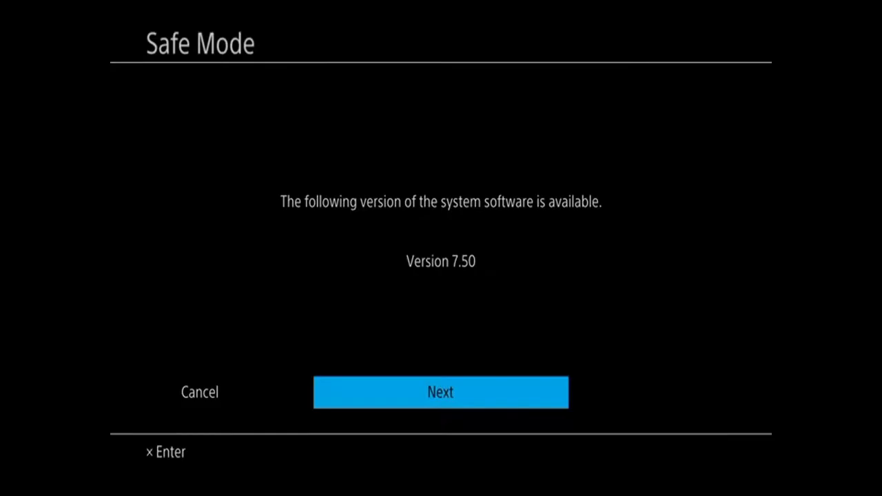
key(Return)
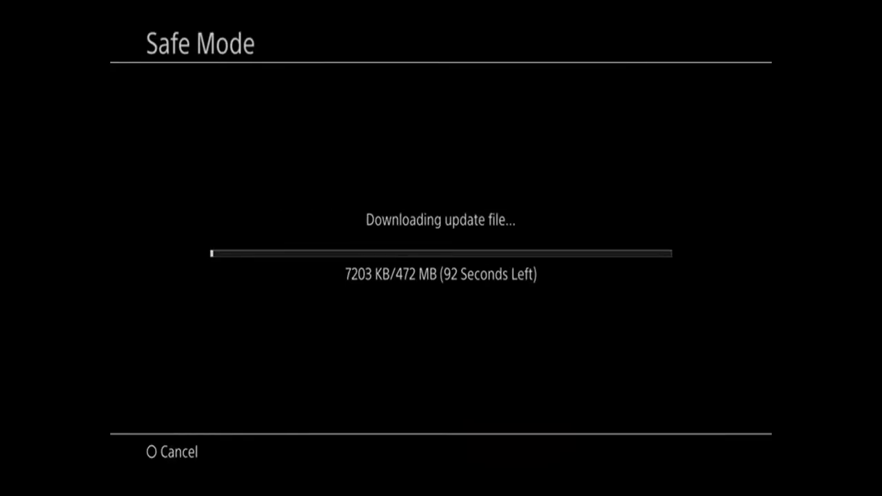